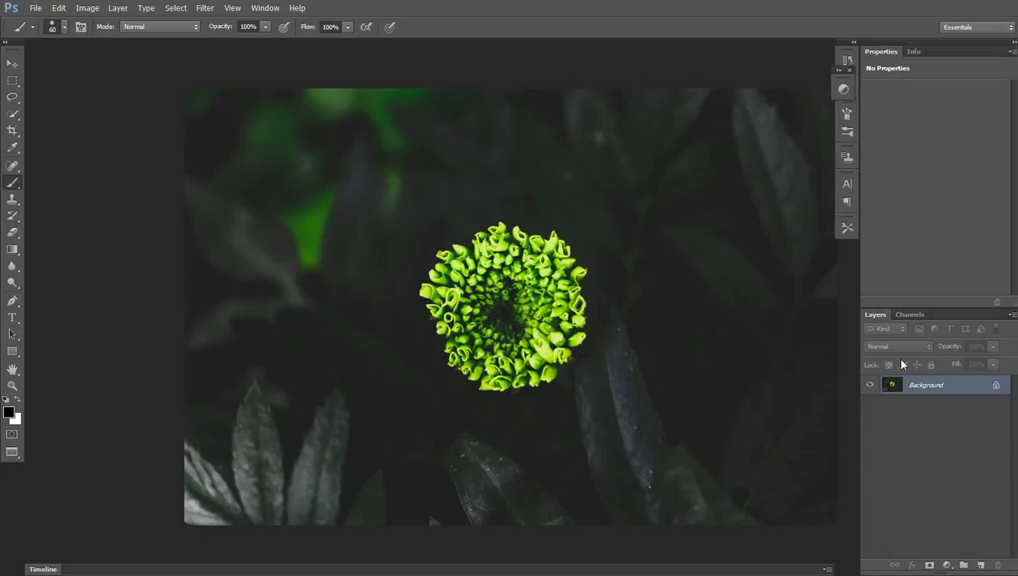
Step: Duplicate the Background with Ctrl+J and rename the new layer COPY
{"action": "key", "text": "ctrl+j"}
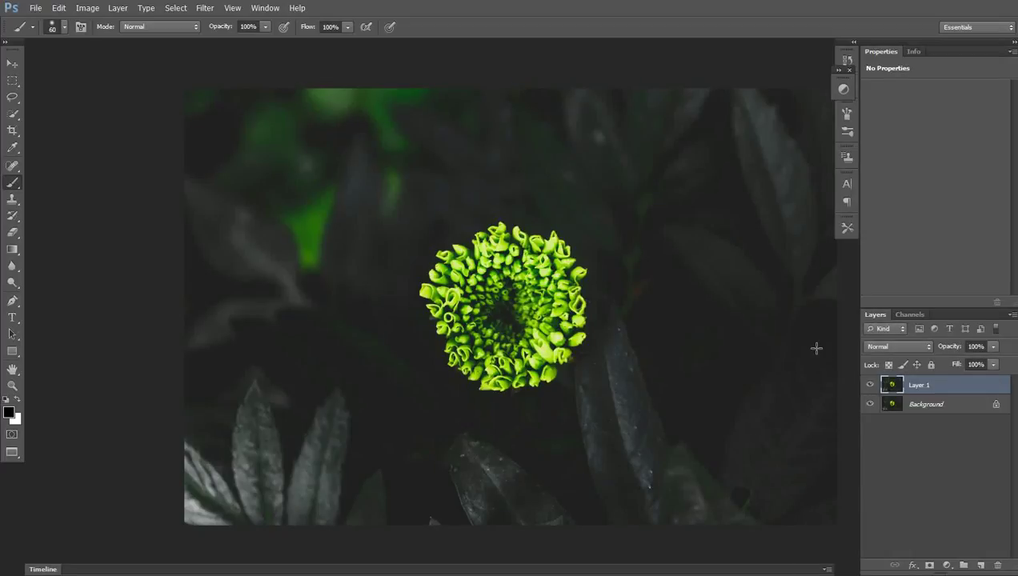
{"action": "double_click", "coordinate": [920, 386]}
{"action": "key", "text": "BackSpace"}
{"action": "type", "text": "Y"}
{"action": "key", "text": "Return"}
{"action": "left_click", "coordinate": [13, 114]}
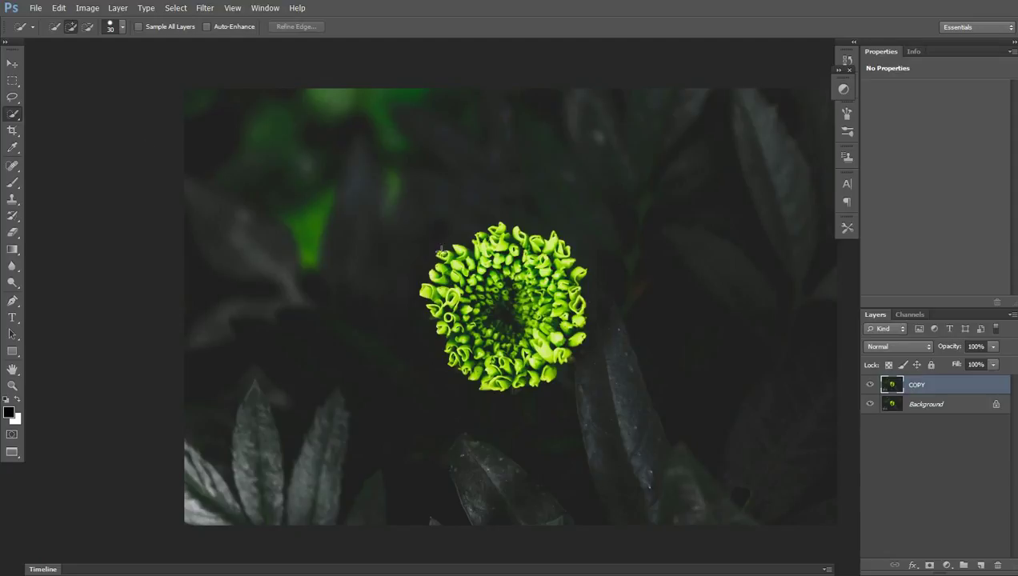
Step: Brush a Quick Selection over the green flower head, subtracting stray areas with Alt
{"action": "mouse_move", "coordinate": [476, 250]}
{"action": "left_mouse_down"}
{"action": "mouse_move", "coordinate": [552, 260]}
{"action": "mouse_move", "coordinate": [568, 285]}
{"action": "mouse_move", "coordinate": [553, 366]}
{"action": "mouse_move", "coordinate": [486, 371]}
{"action": "mouse_move", "coordinate": [446, 314]}
{"action": "left_mouse_up"}
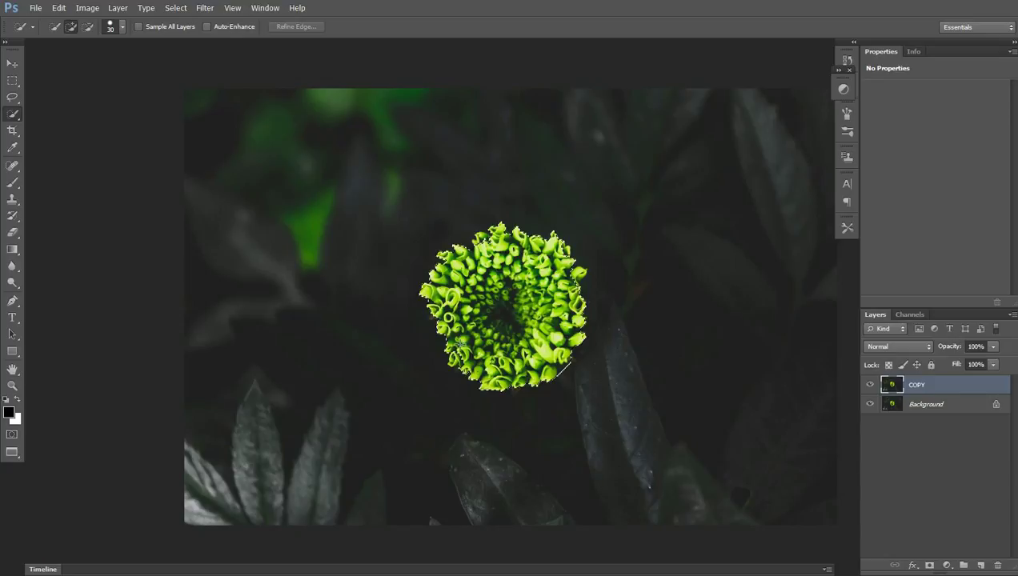
{"action": "left_click_drag", "start_coordinate": [457, 348], "coordinate": [565, 259]}
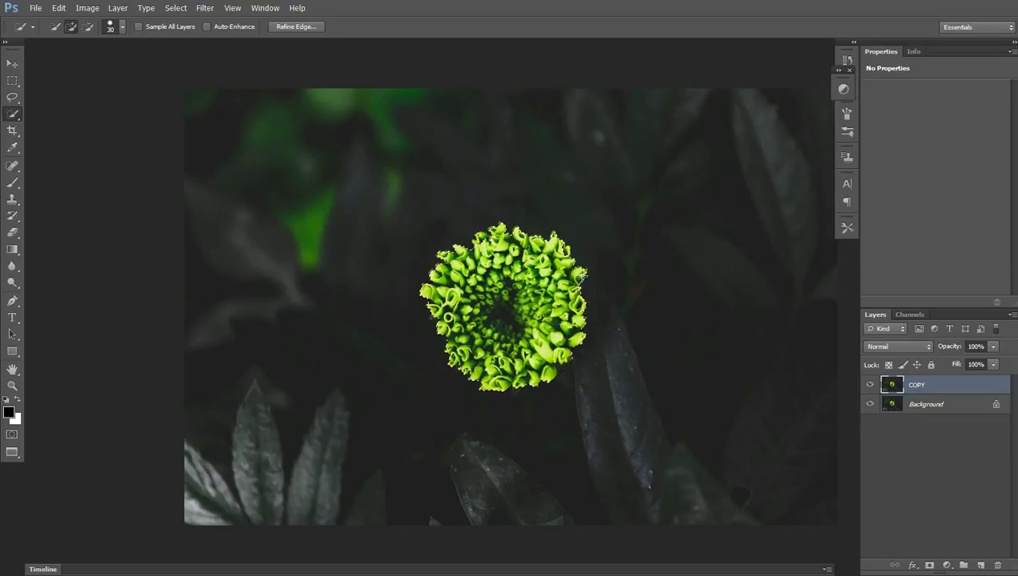
{"action": "key", "text": "alt"}
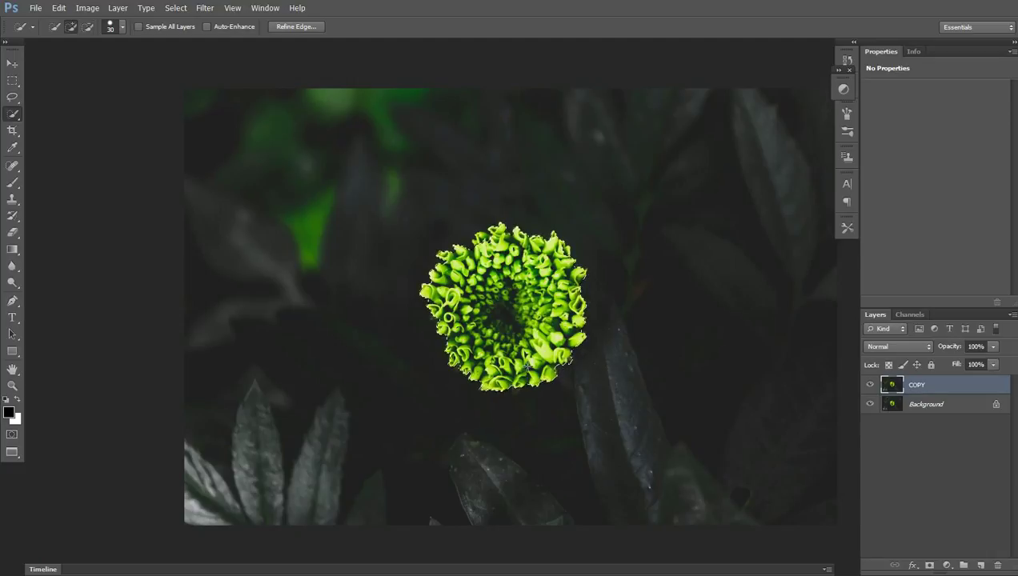
{"action": "scroll", "coordinate": [462, 336], "scroll_direction": "up", "scroll_amount": 1}
{"action": "scroll", "coordinate": [512, 368], "scroll_direction": "up", "scroll_amount": 1}
{"action": "scroll", "coordinate": [655, 404], "scroll_direction": "up", "scroll_amount": 1}
{"action": "scroll", "coordinate": [746, 446], "scroll_direction": "up", "scroll_amount": 1}
{"action": "scroll", "coordinate": [688, 436], "scroll_direction": "down", "scroll_amount": 2}
{"action": "scroll", "coordinate": [264, 392], "scroll_direction": "up", "scroll_amount": 2}
{"action": "scroll", "coordinate": [200, 384], "scroll_direction": "down", "scroll_amount": 1}
{"action": "scroll", "coordinate": [197, 382], "scroll_direction": "down", "scroll_amount": 3}
{"action": "scroll", "coordinate": [240, 392], "scroll_direction": "down", "scroll_amount": 1}
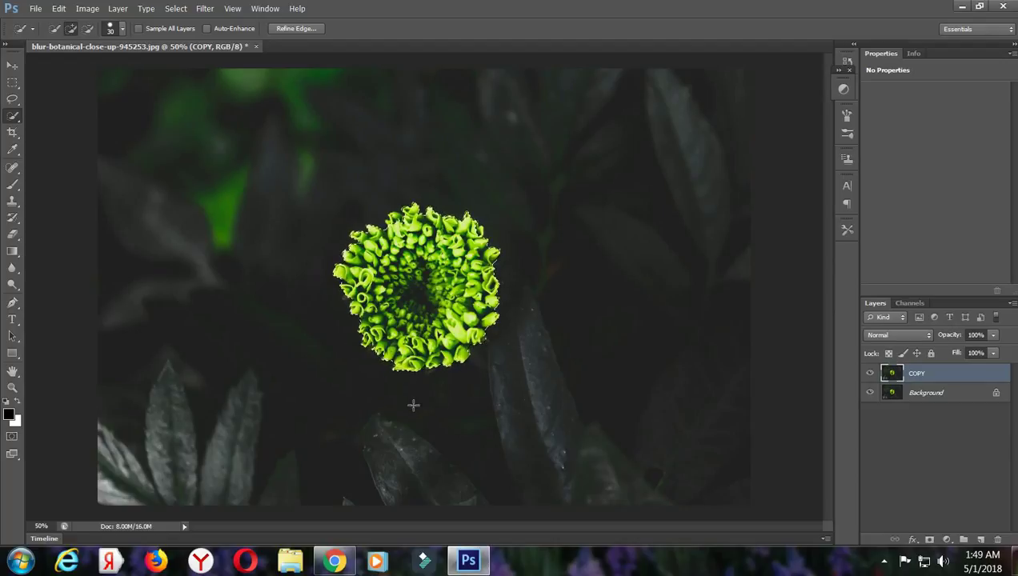
Step: In Refine Edge, set the Radius to 1.4 px with colour decontamination left off
{"action": "left_click", "coordinate": [294, 28]}
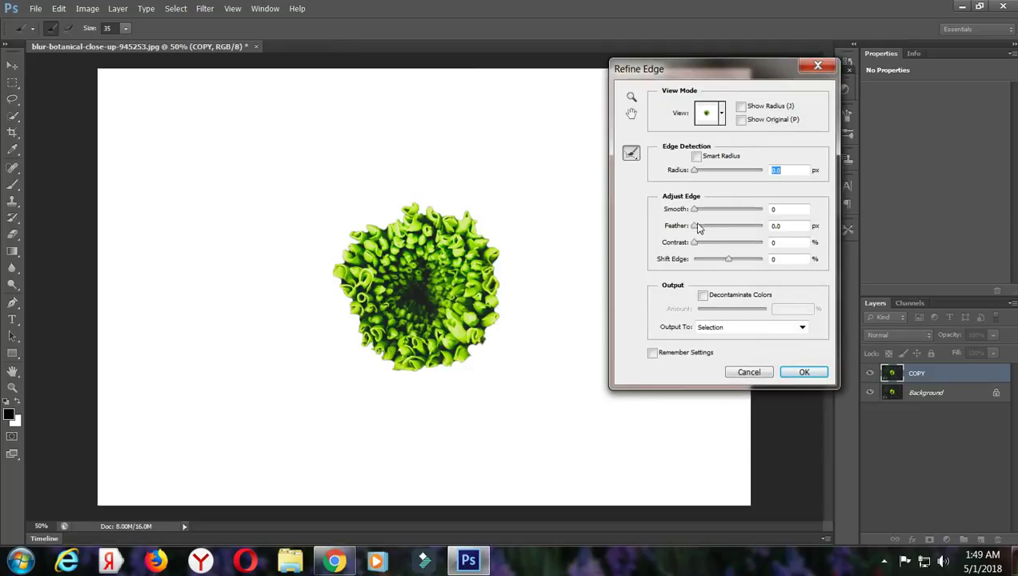
{"action": "left_click_drag", "start_coordinate": [693, 171], "coordinate": [699, 171]}
{"action": "left_click", "coordinate": [704, 296]}
{"action": "left_click_drag", "start_coordinate": [732, 310], "coordinate": [734, 312]}
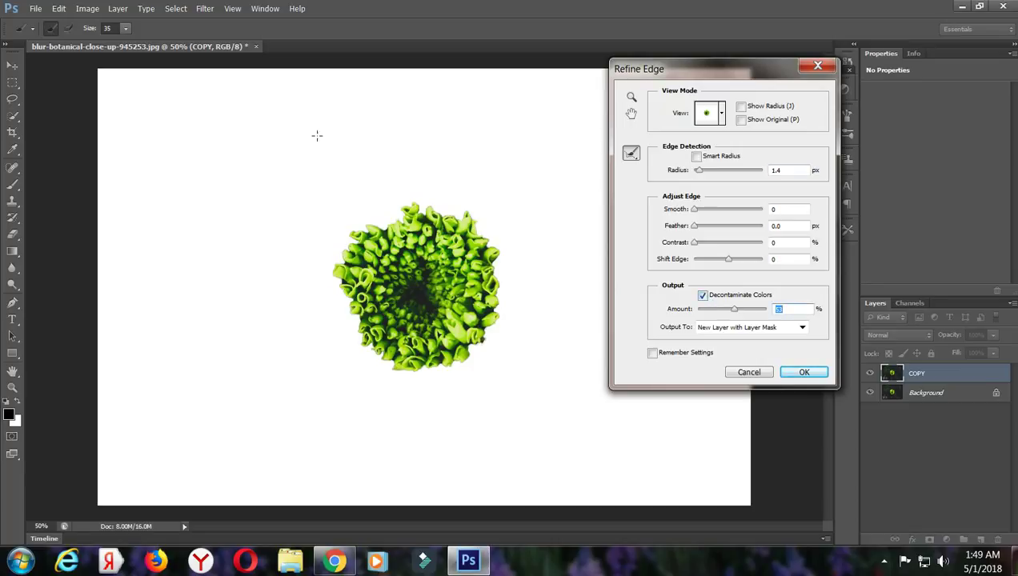
{"action": "left_click", "coordinate": [701, 296]}
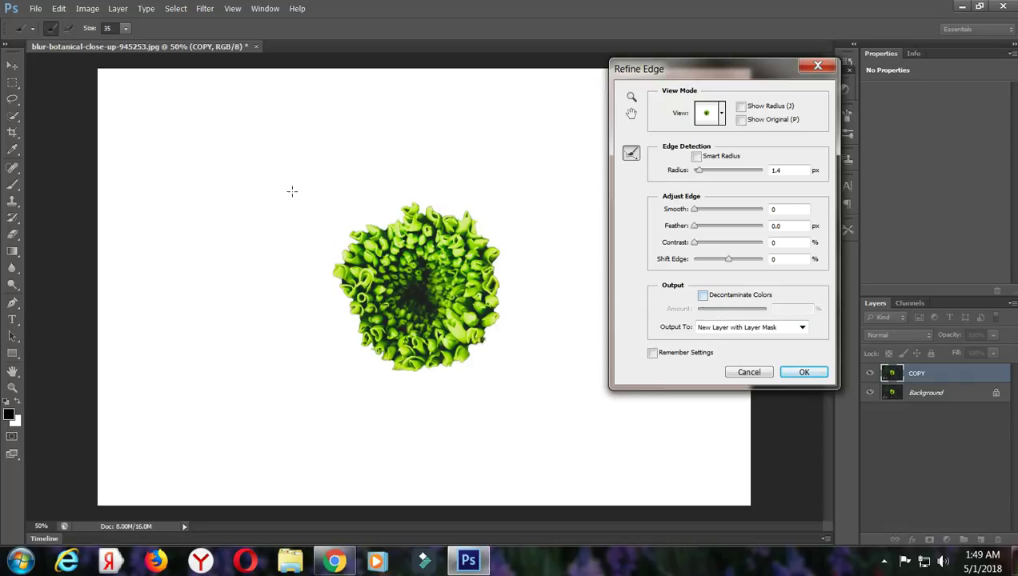
Step: Refine the flower's top and right edges, raise Contrast, and output to a new masked layer
{"action": "mouse_move", "coordinate": [480, 254]}
{"action": "left_mouse_down"}
{"action": "mouse_move", "coordinate": [392, 367]}
{"action": "mouse_move", "coordinate": [343, 260]}
{"action": "left_mouse_up"}
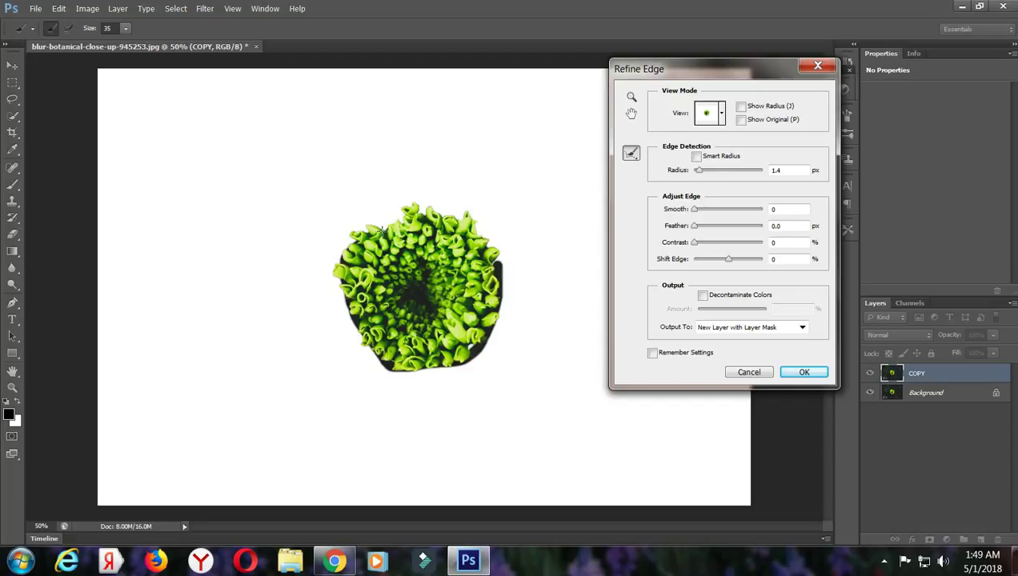
{"action": "left_click_drag", "start_coordinate": [381, 229], "coordinate": [496, 258]}
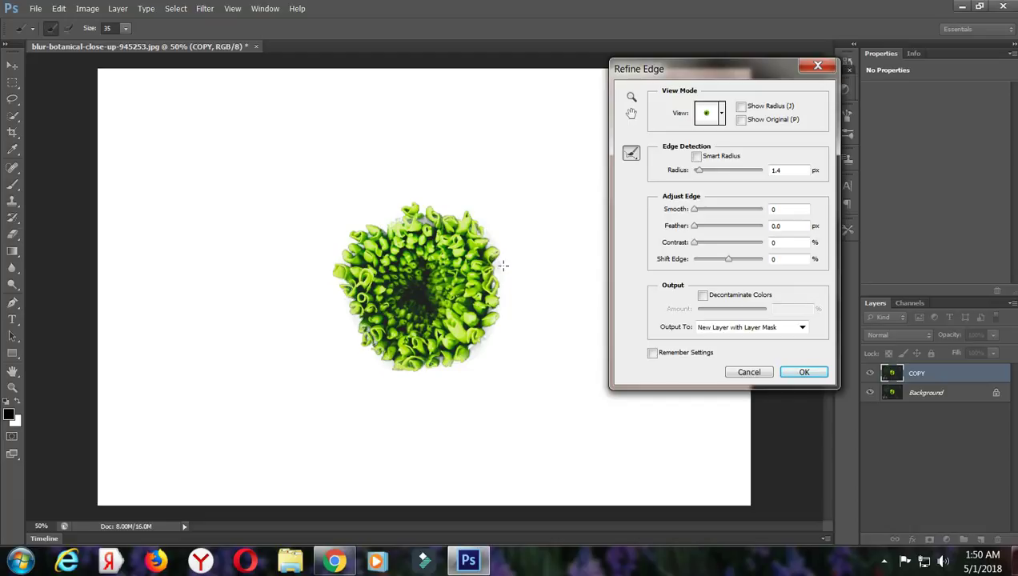
{"action": "left_click_drag", "start_coordinate": [694, 242], "coordinate": [720, 248]}
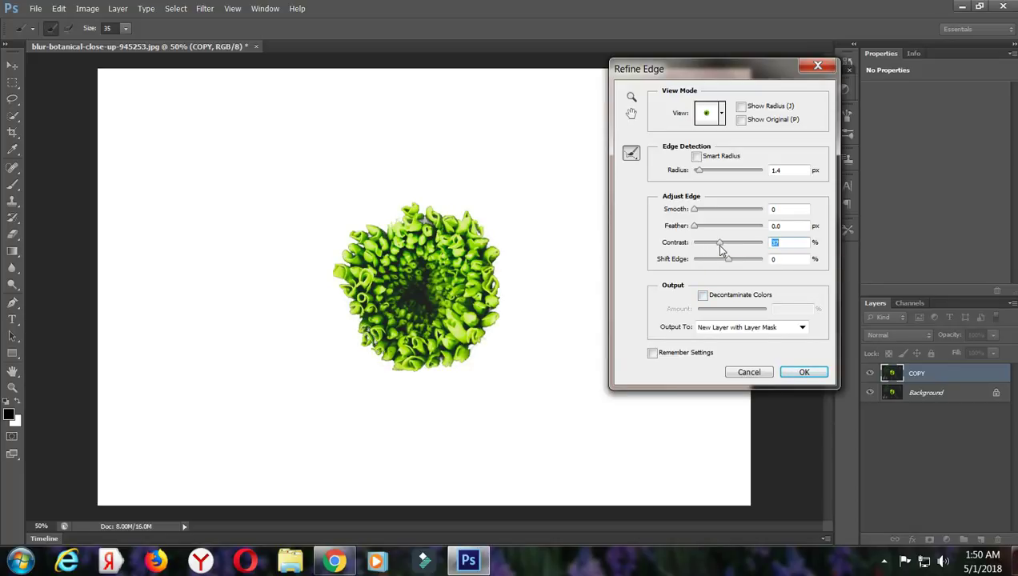
{"action": "left_click", "coordinate": [804, 372]}
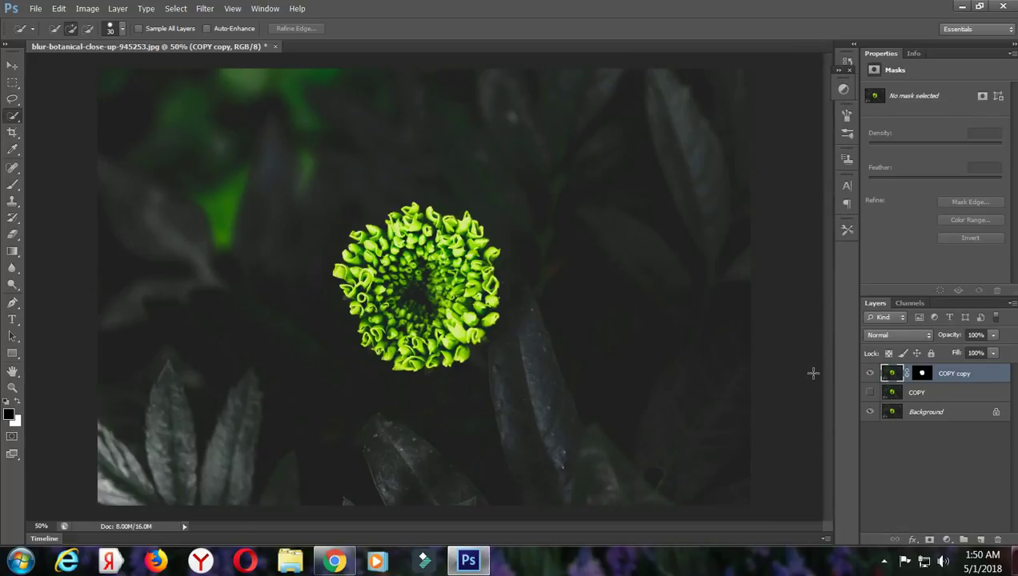
Step: Hide Background and add a Hue/Saturation layer with Hue +116, COPY visible again
{"action": "left_click", "coordinate": [871, 410]}
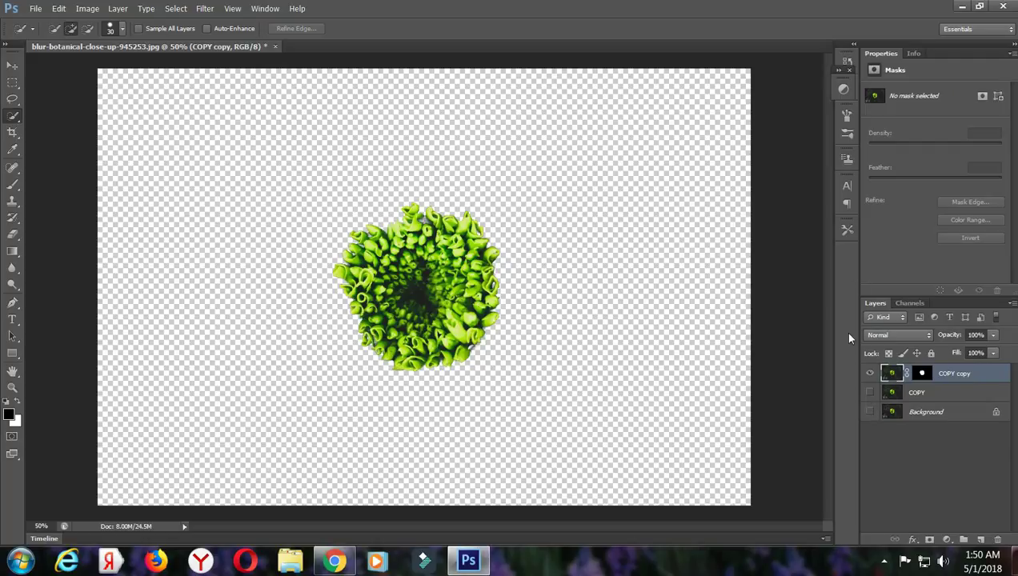
{"action": "left_click", "coordinate": [844, 92]}
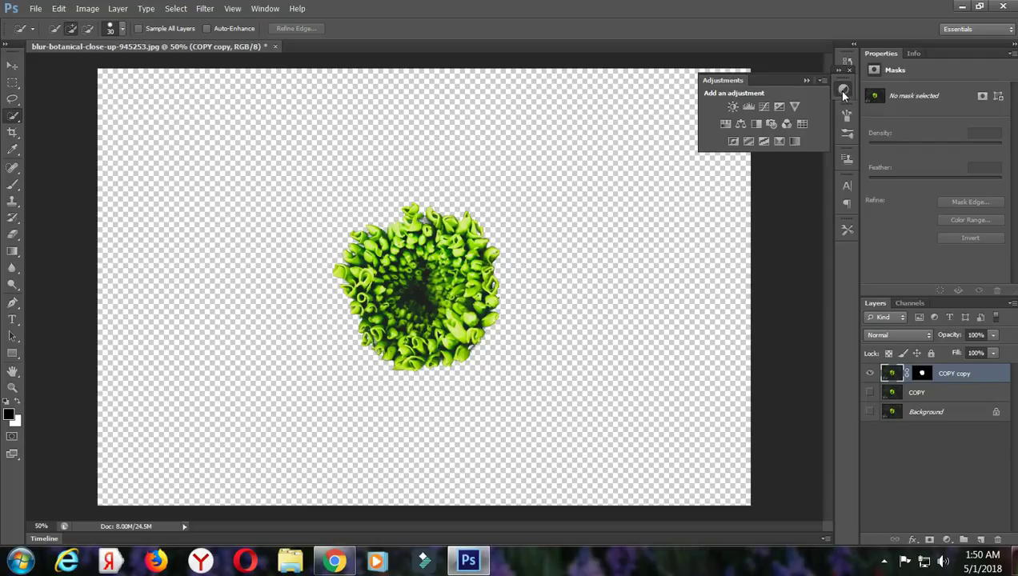
{"action": "left_click", "coordinate": [727, 124]}
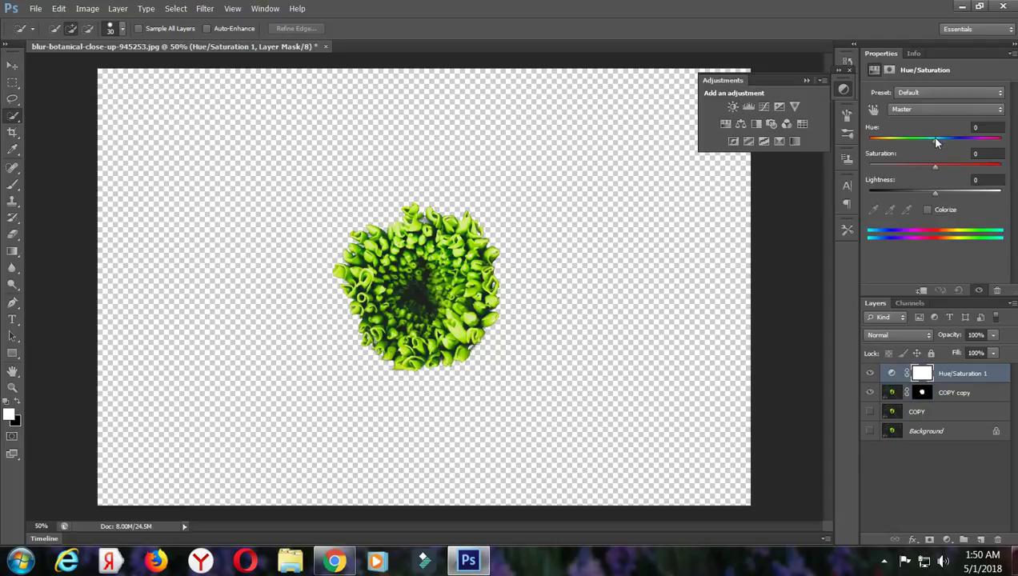
{"action": "left_click_drag", "start_coordinate": [934, 139], "coordinate": [881, 160]}
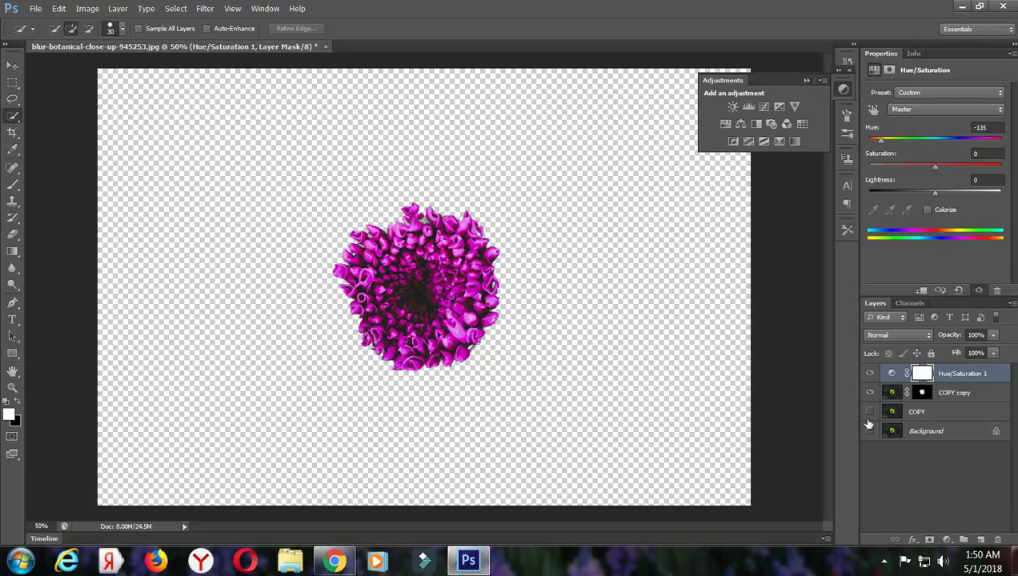
{"action": "left_click", "coordinate": [868, 419]}
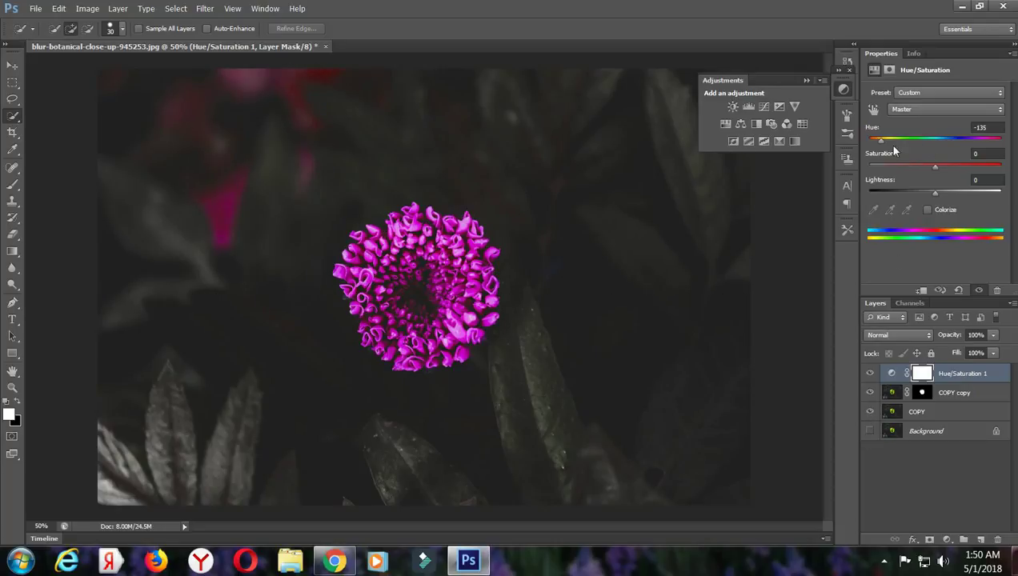
{"action": "mouse_move", "coordinate": [883, 144]}
{"action": "left_mouse_down"}
{"action": "mouse_move", "coordinate": [1006, 157]}
{"action": "mouse_move", "coordinate": [863, 150]}
{"action": "mouse_move", "coordinate": [985, 174]}
{"action": "left_mouse_up"}
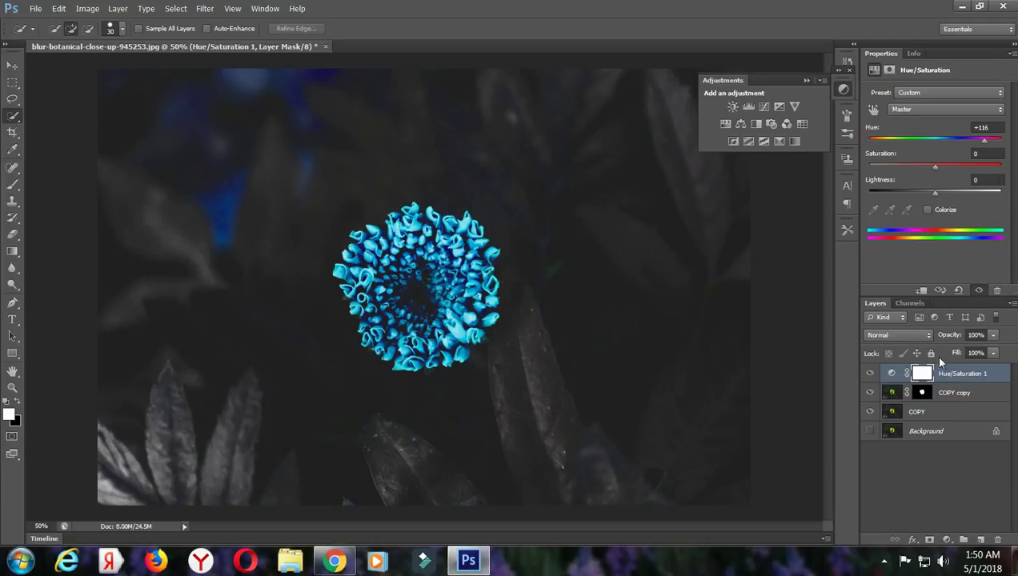
{"action": "left_click", "coordinate": [923, 393]}
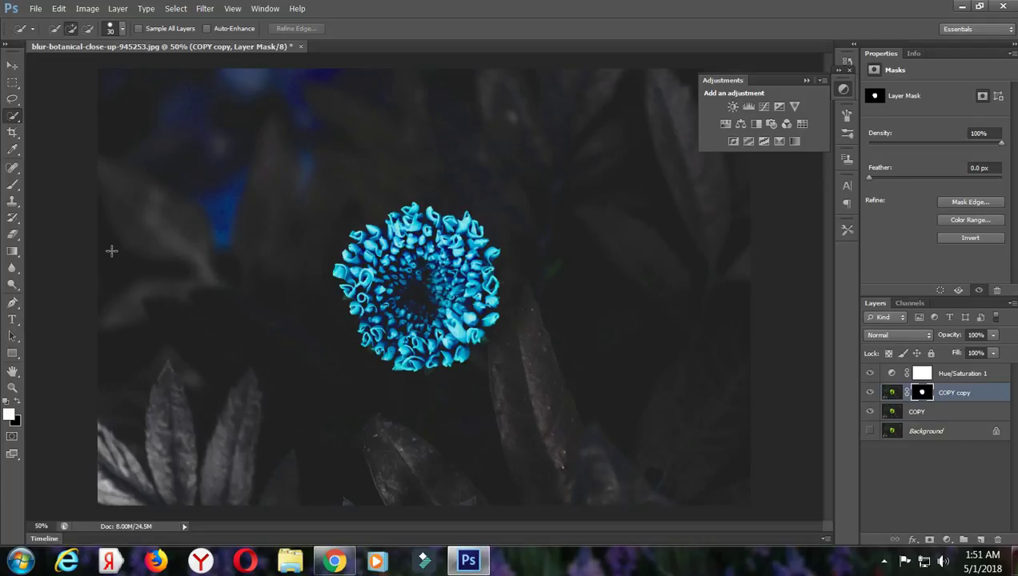
Step: Set a black brush and add a white layer mask to COPY, undoing a test stroke
{"action": "key", "text": "b"}
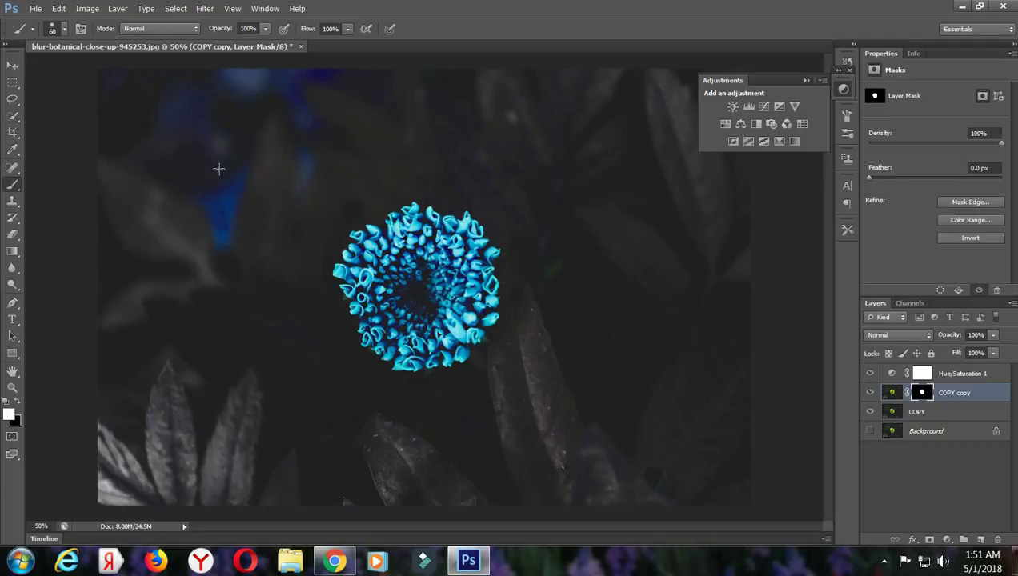
{"action": "key", "text": "x"}
{"action": "left_click", "coordinate": [911, 415]}
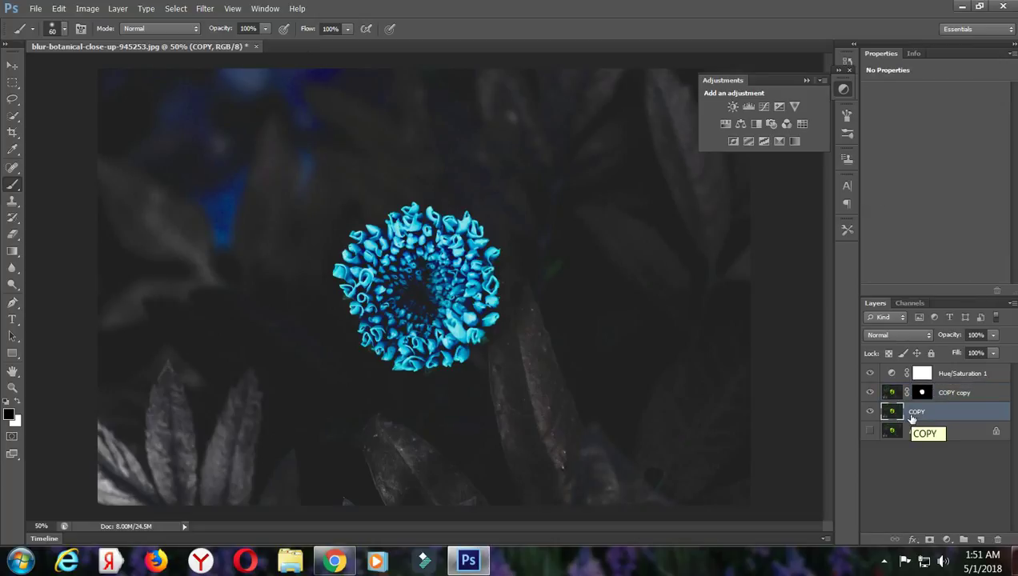
{"action": "left_click", "coordinate": [928, 540]}
{"action": "left_click_drag", "start_coordinate": [219, 145], "coordinate": [226, 207]}
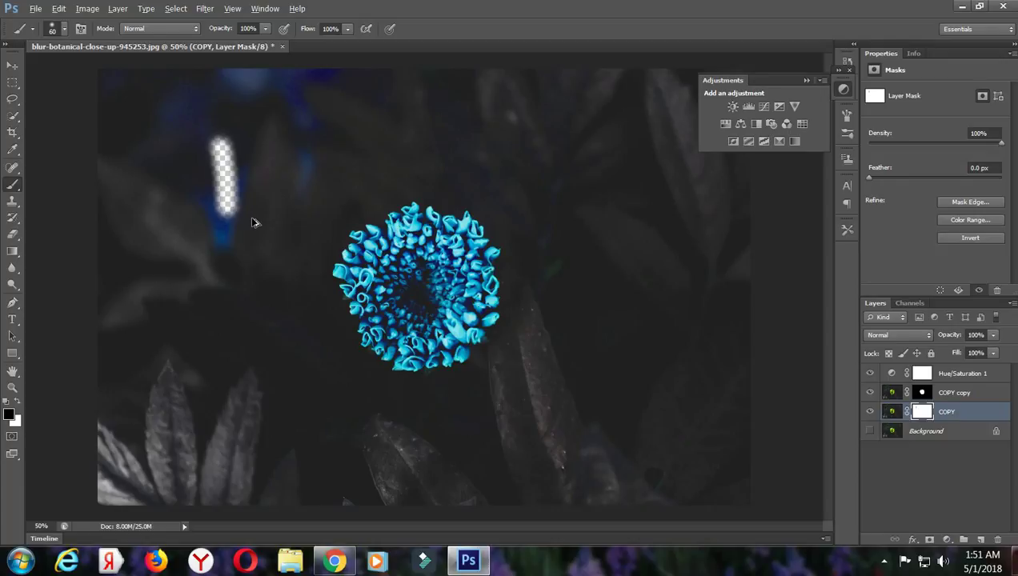
{"action": "key", "text": "ctrl+z"}
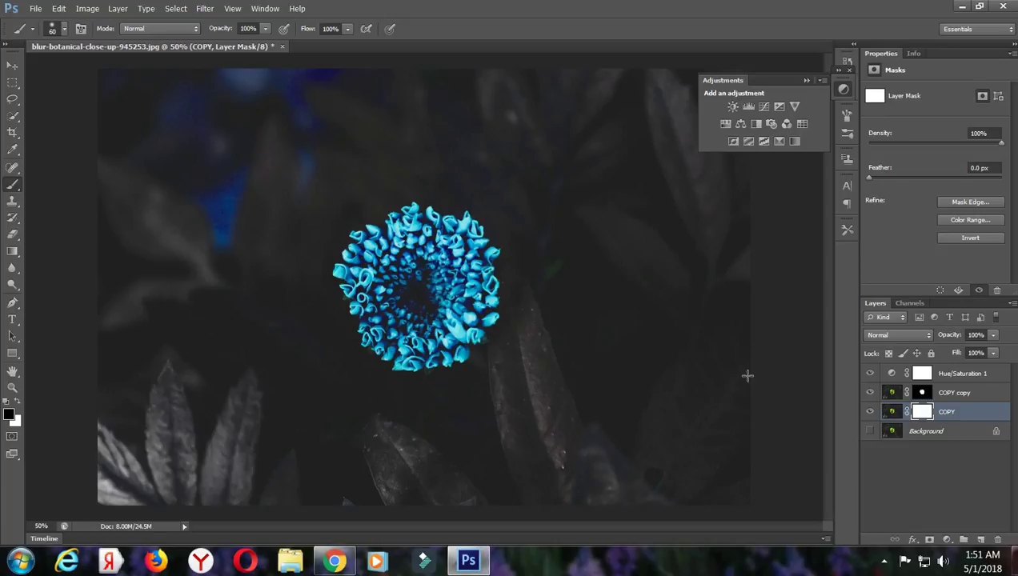
{"action": "left_click", "coordinate": [922, 393]}
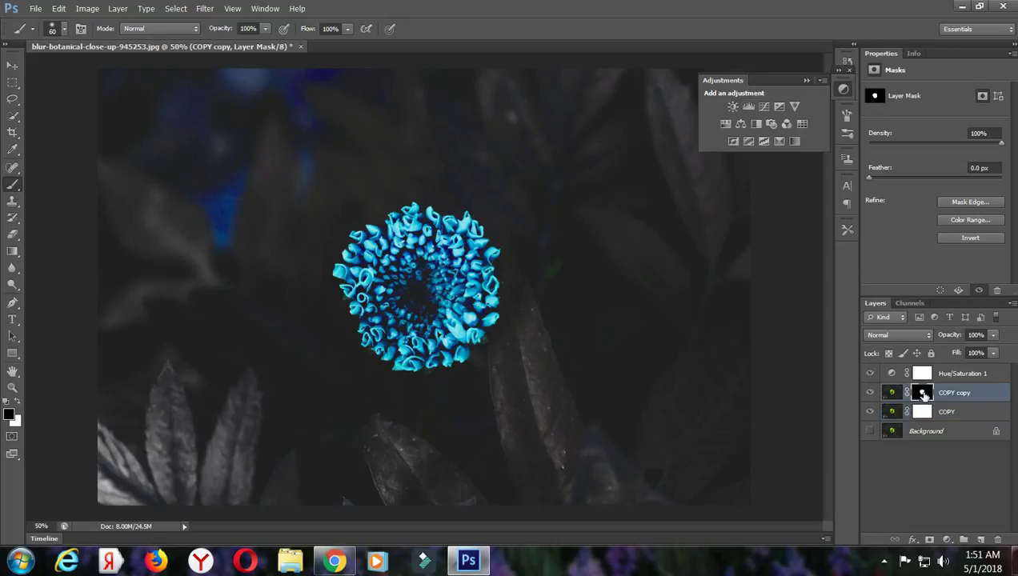
Step: Add layer masks to the COPY copy and Hue/Saturation 1 layers
{"action": "left_click", "coordinate": [928, 540]}
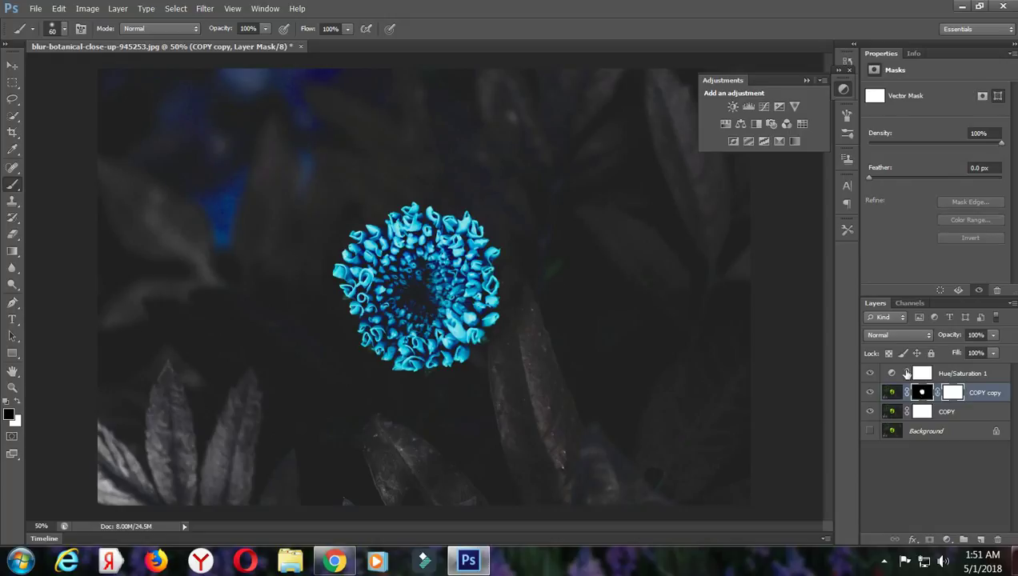
{"action": "left_click", "coordinate": [918, 373]}
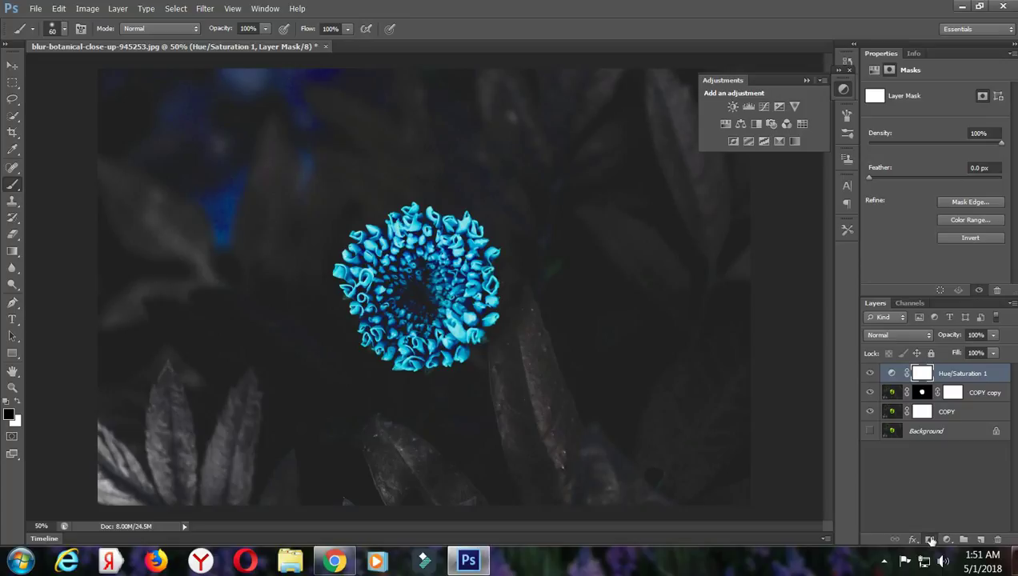
{"action": "left_click", "coordinate": [928, 540]}
Step: Paint black on the Hue/Saturation mask over the upper-left leaves to restore their green
{"action": "mouse_move", "coordinate": [224, 175]}
{"action": "left_mouse_down"}
{"action": "mouse_move", "coordinate": [227, 204]}
{"action": "mouse_move", "coordinate": [232, 164]}
{"action": "mouse_move", "coordinate": [262, 136]}
{"action": "mouse_move", "coordinate": [252, 215]}
{"action": "mouse_move", "coordinate": [304, 125]}
{"action": "mouse_move", "coordinate": [220, 125]}
{"action": "mouse_move", "coordinate": [298, 114]}
{"action": "left_mouse_up"}
{"action": "left_click_drag", "start_coordinate": [188, 228], "coordinate": [234, 106]}
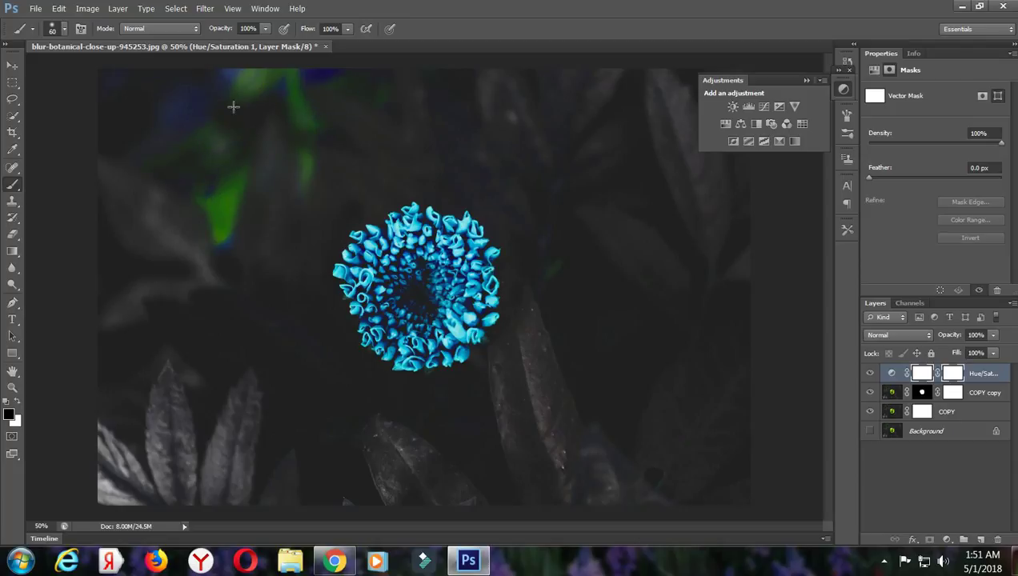
{"action": "left_click_drag", "start_coordinate": [206, 100], "coordinate": [166, 116]}
{"action": "left_click_drag", "start_coordinate": [270, 71], "coordinate": [335, 60]}
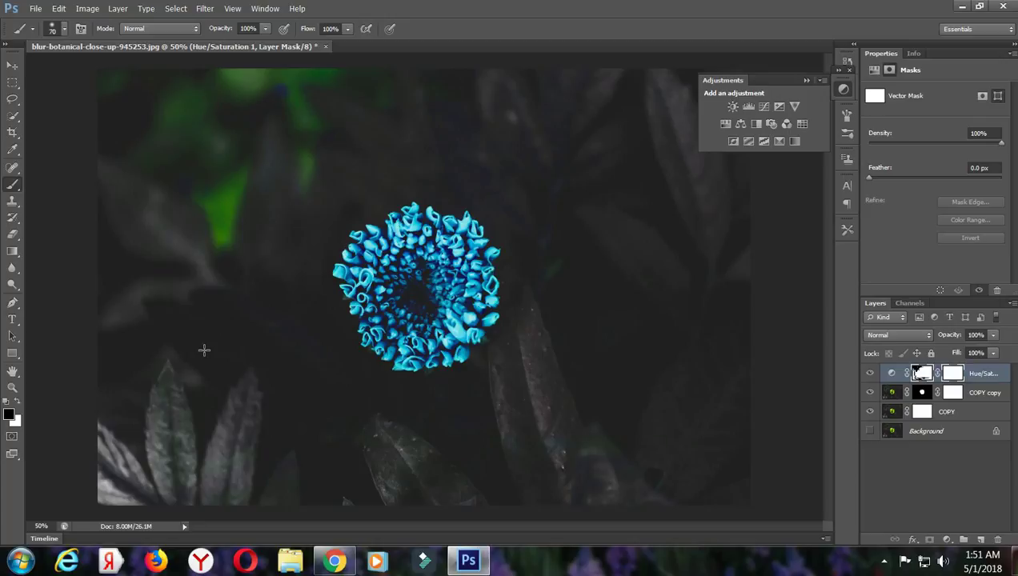
{"action": "key", "text": "bracketright"}
{"action": "key", "text": "bracketright"}
Step: With a smaller brush, paint white over the flower's top edge so it stays blue
{"action": "key", "text": "bracketleft"}
{"action": "key", "text": "bracketleft"}
{"action": "key", "text": "bracketleft"}
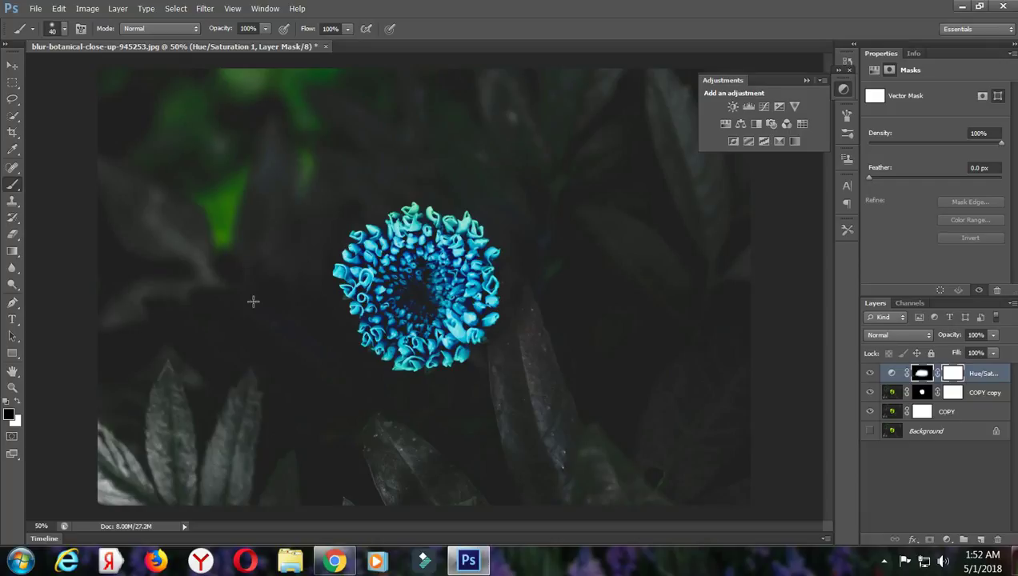
{"action": "left_click_drag", "start_coordinate": [403, 210], "coordinate": [406, 214]}
{"action": "key", "text": "x"}
{"action": "left_click_drag", "start_coordinate": [415, 210], "coordinate": [395, 216]}
Step: Set the Hue/Saturation Lightness to -7, keeping the Master colour range
{"action": "left_click", "coordinate": [890, 372]}
{"action": "mouse_move", "coordinate": [933, 193]}
{"action": "left_mouse_down"}
{"action": "mouse_move", "coordinate": [922, 203]}
{"action": "mouse_move", "coordinate": [931, 206]}
{"action": "left_mouse_up"}
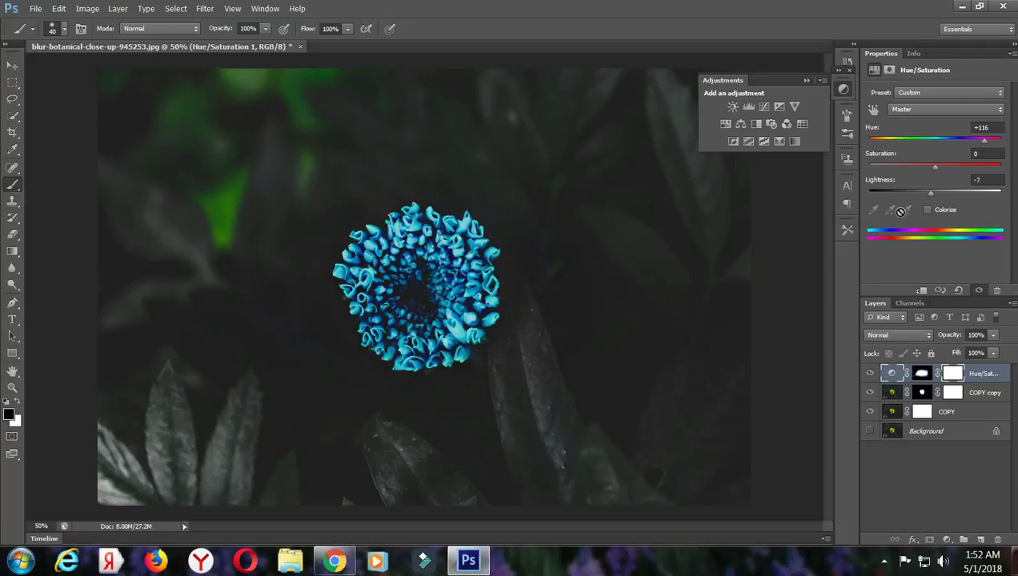
{"action": "left_click", "coordinate": [931, 112]}
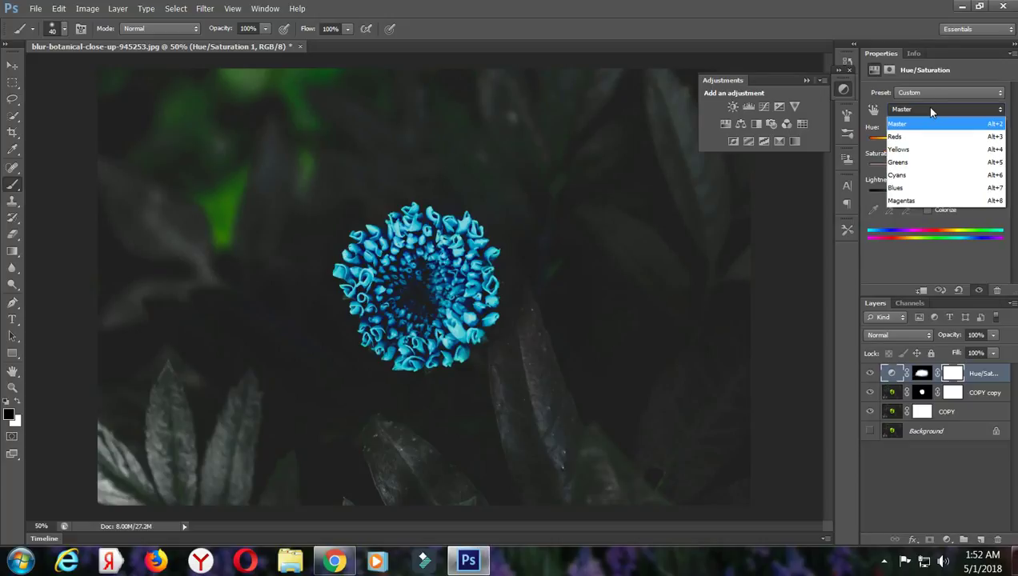
{"action": "left_click", "coordinate": [930, 111]}
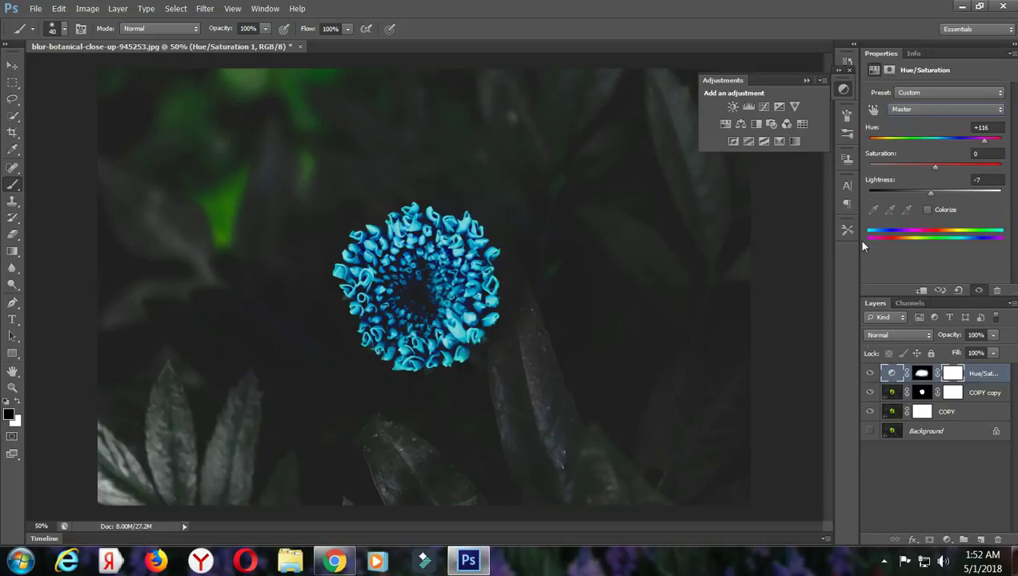
Step: Raise a Curves midpoint slightly, then set a Levels layer's Output Levels to 0 and 243
{"action": "left_click", "coordinate": [764, 106]}
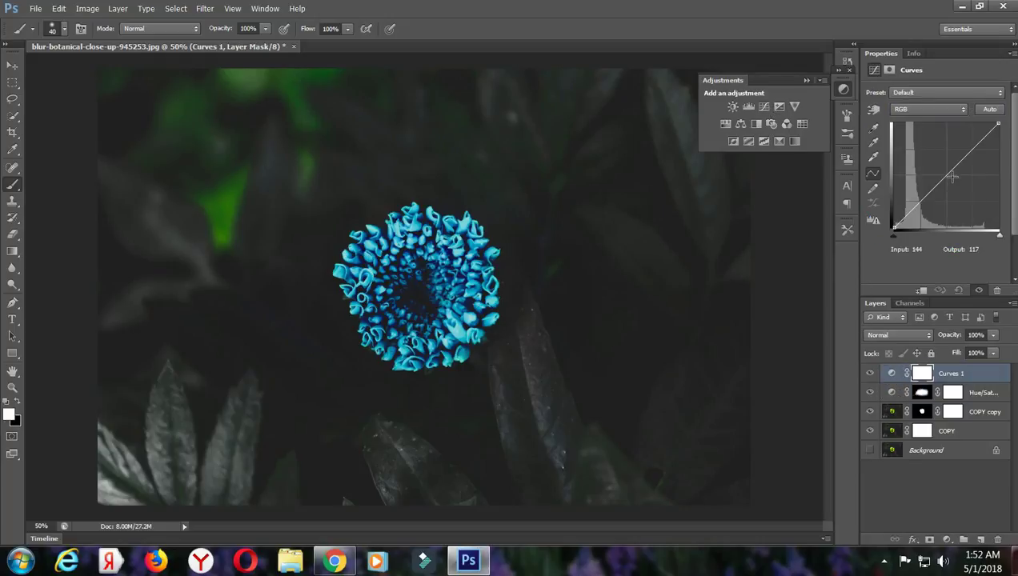
{"action": "left_click_drag", "start_coordinate": [929, 189], "coordinate": [928, 182]}
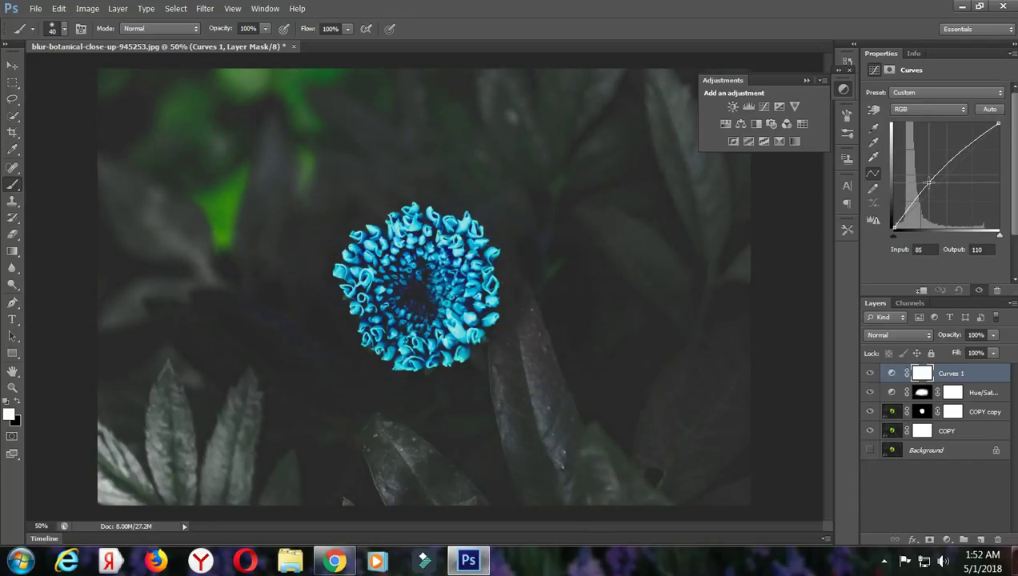
{"action": "left_click", "coordinate": [748, 106]}
{"action": "left_click_drag", "start_coordinate": [885, 223], "coordinate": [895, 226]}
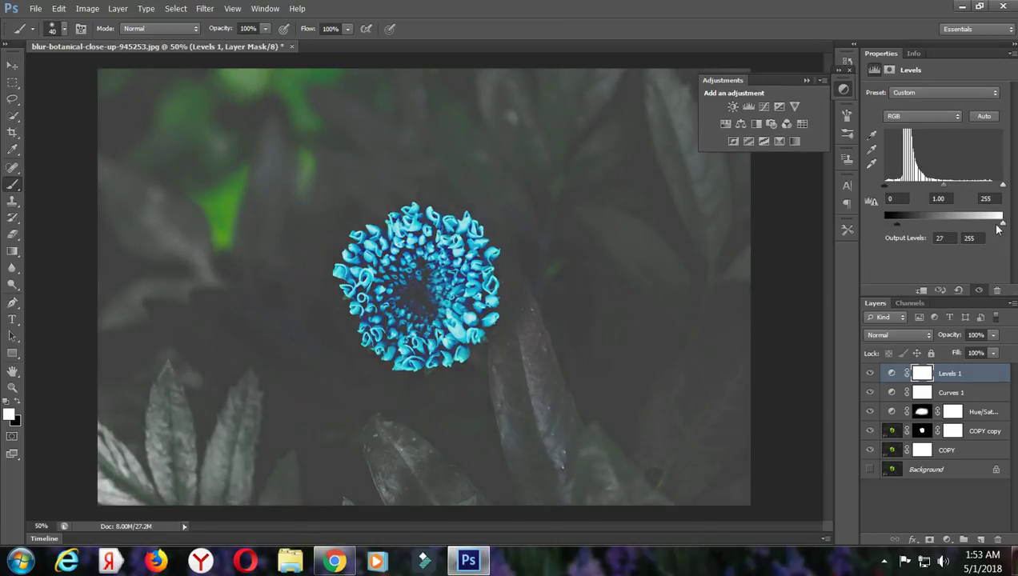
{"action": "left_click_drag", "start_coordinate": [1002, 224], "coordinate": [987, 228]}
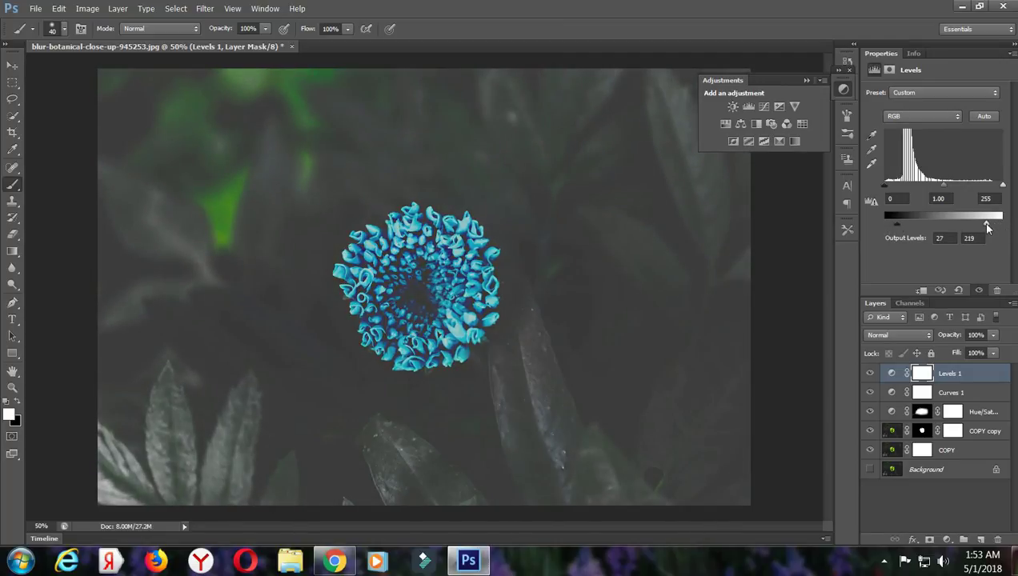
{"action": "left_click_drag", "start_coordinate": [888, 216], "coordinate": [871, 221]}
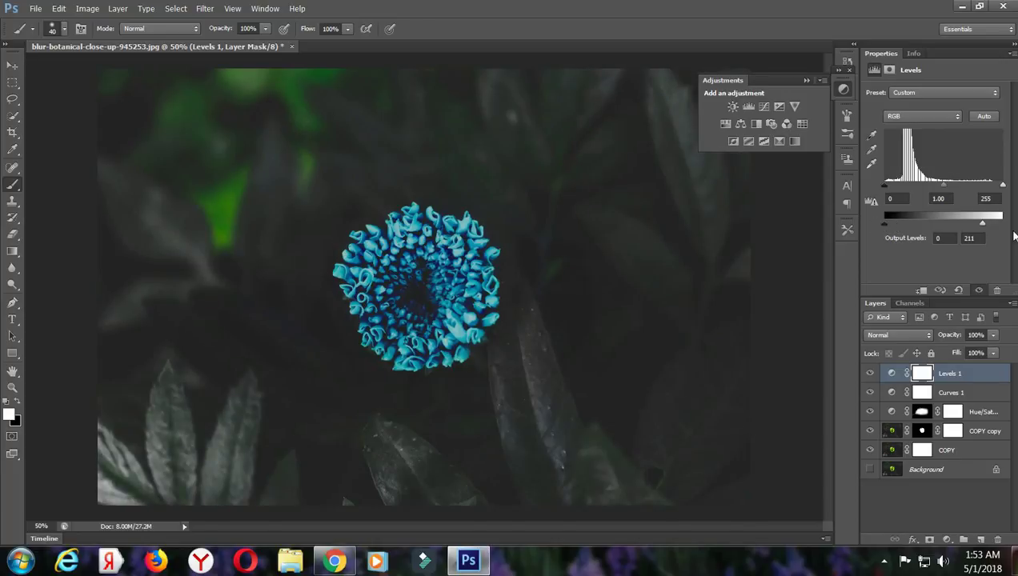
{"action": "mouse_move", "coordinate": [987, 227]}
{"action": "left_mouse_down"}
{"action": "mouse_move", "coordinate": [1011, 230]}
{"action": "mouse_move", "coordinate": [998, 228]}
{"action": "left_mouse_up"}
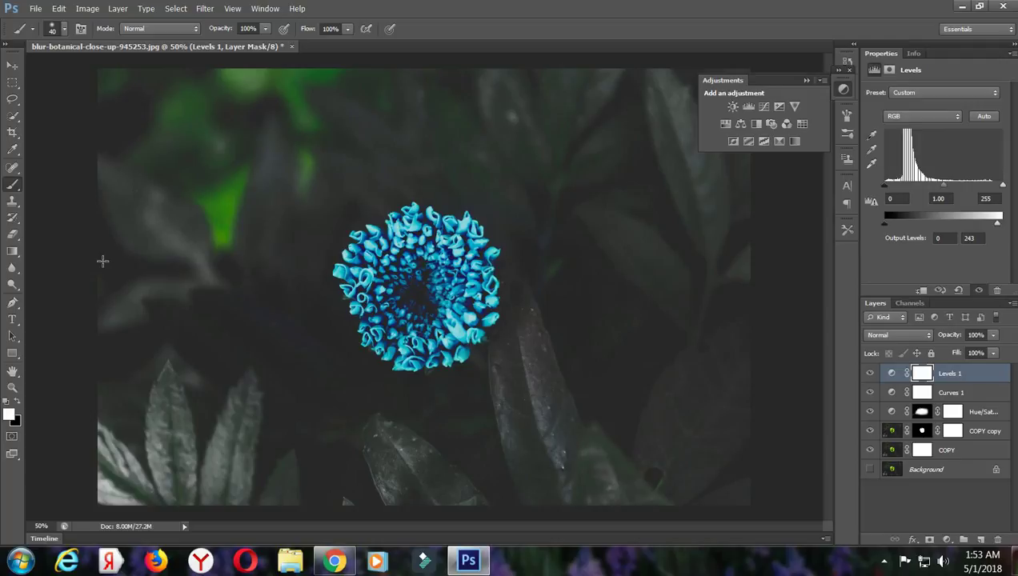
{"action": "left_click", "coordinate": [806, 80]}
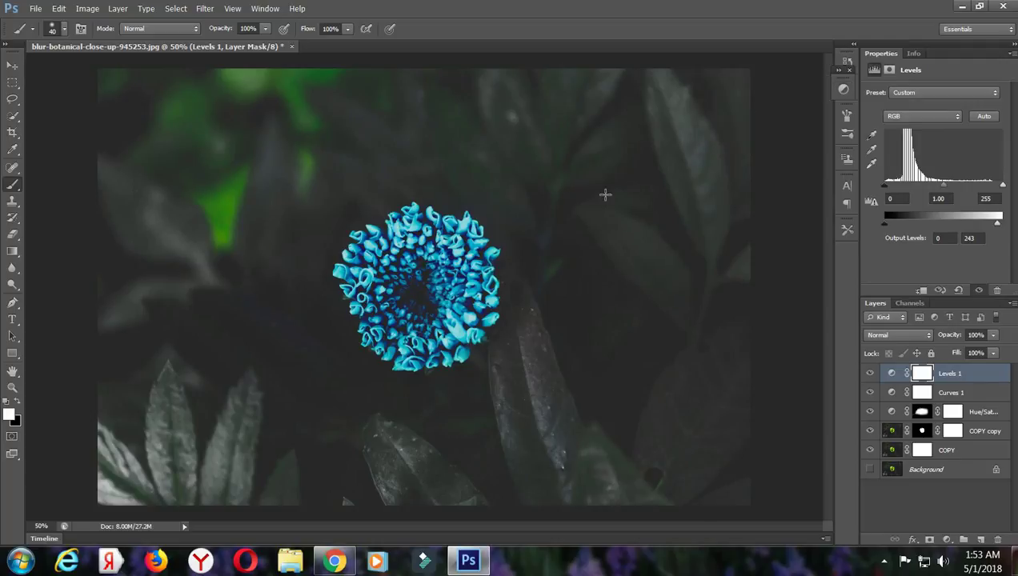